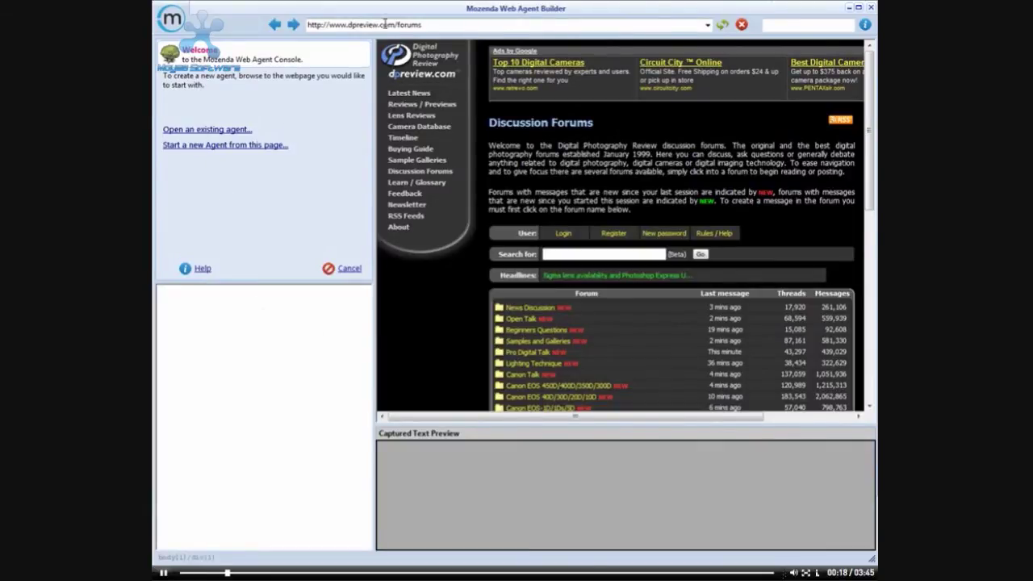
# - Start a new agent on the dpreview forums page and open the Casio Talk forum as Page 2
pyautogui.click(231, 147)
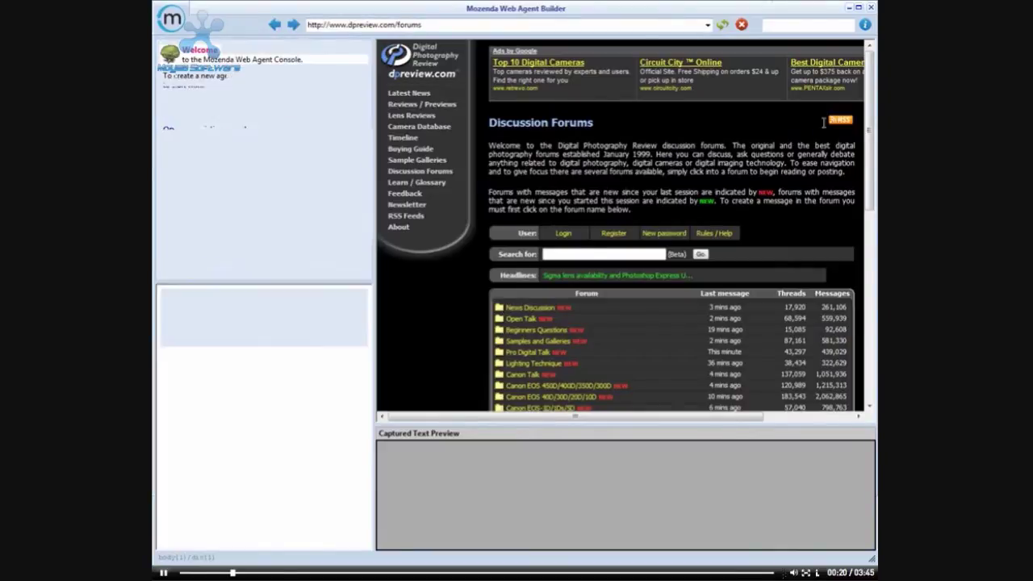
pyautogui.scroll(-5, 565, 242)
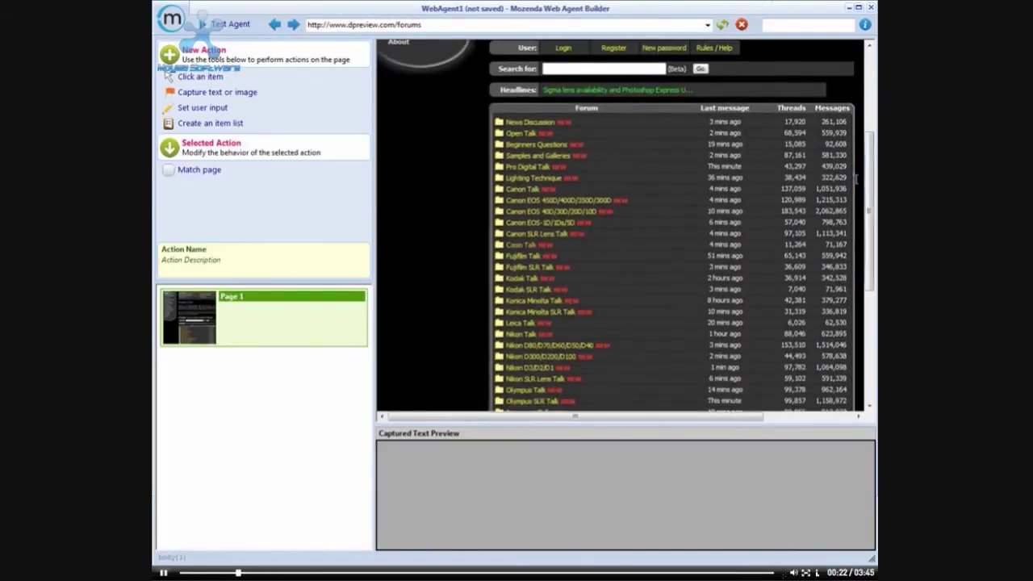
pyautogui.click(627, 233)
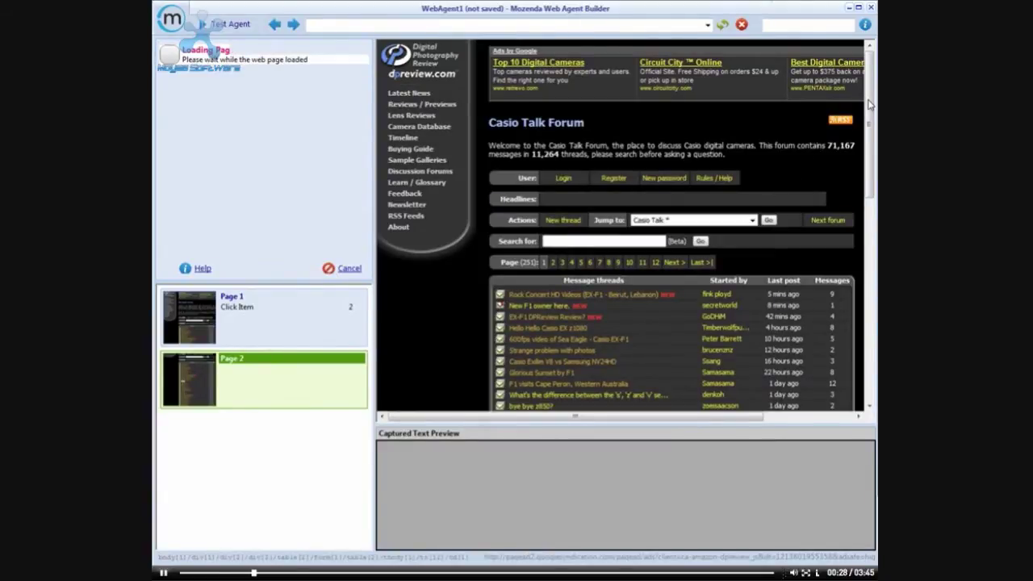
# - Build a ThreadList item list from the first two Casio Talk thread titles, named Thread
pyautogui.moveTo(867, 137); pyautogui.dragTo(866, 167)
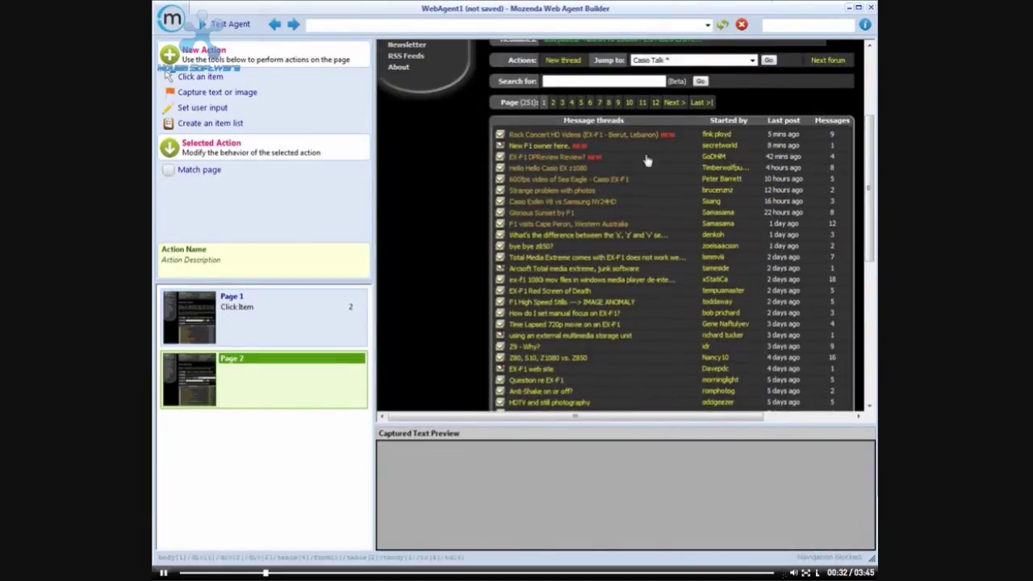
pyautogui.click(228, 125)
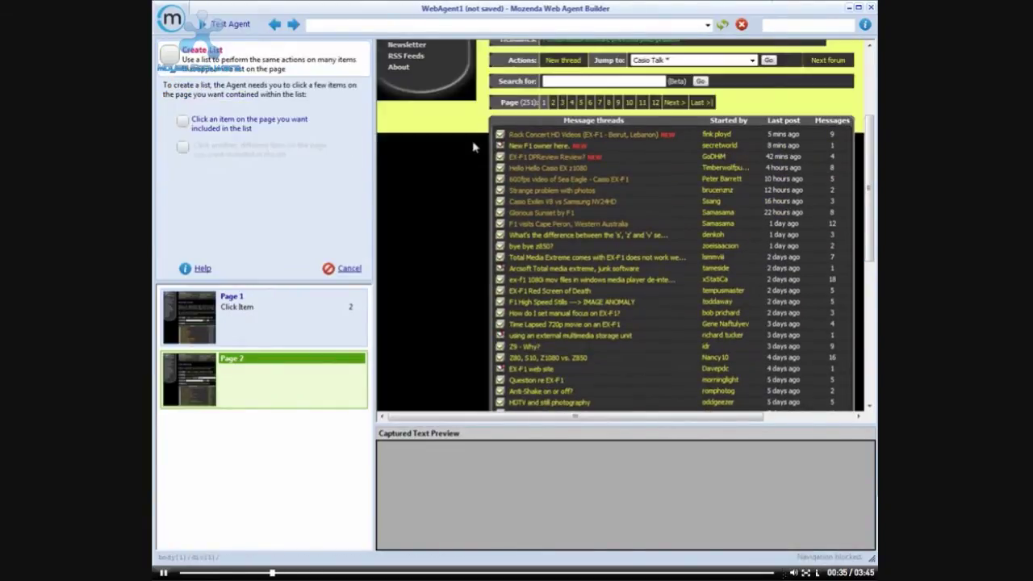
pyautogui.click(537, 136)
pyautogui.click(539, 147)
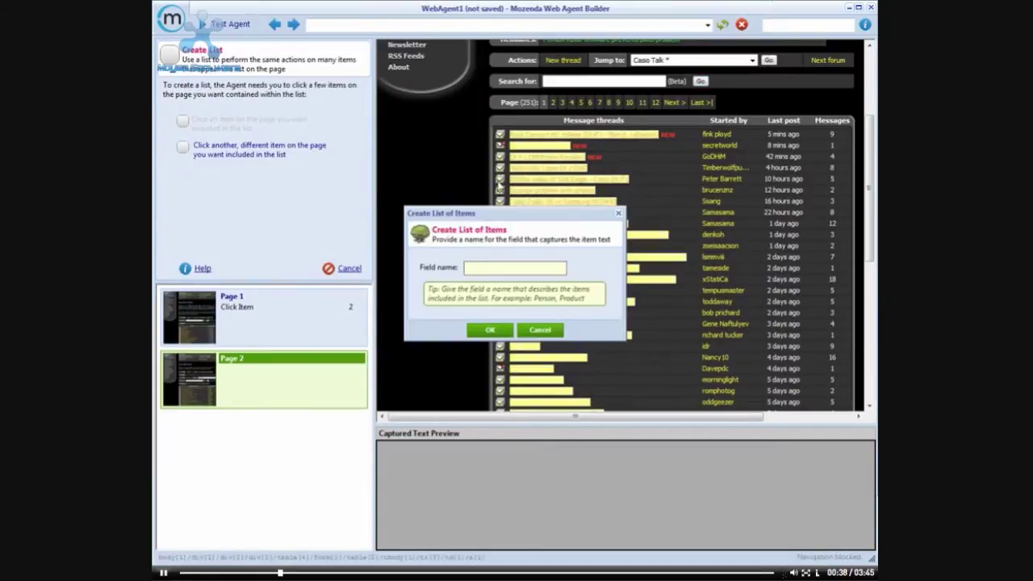
pyautogui.write('Thread')
pyautogui.press('Return')
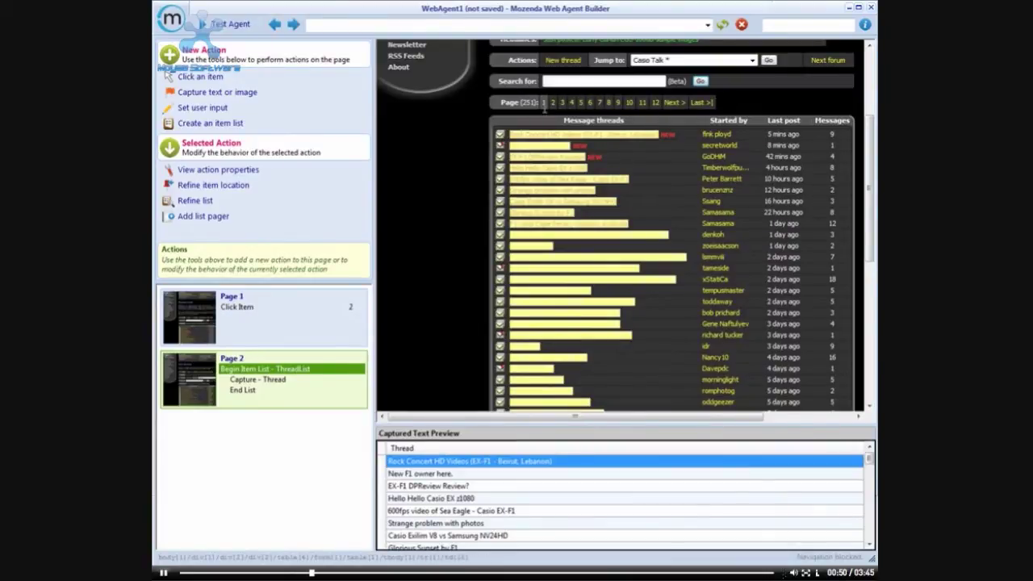
# - Open the first thread as Page 3 and capture 'Casio Talk' as the ForumName field
pyautogui.click(545, 140)
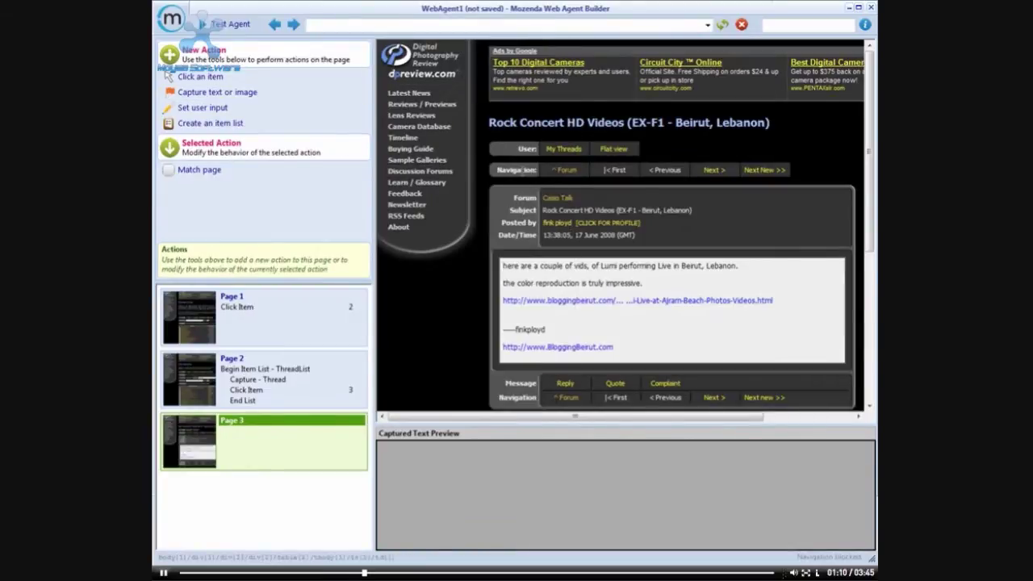
pyautogui.click(568, 199)
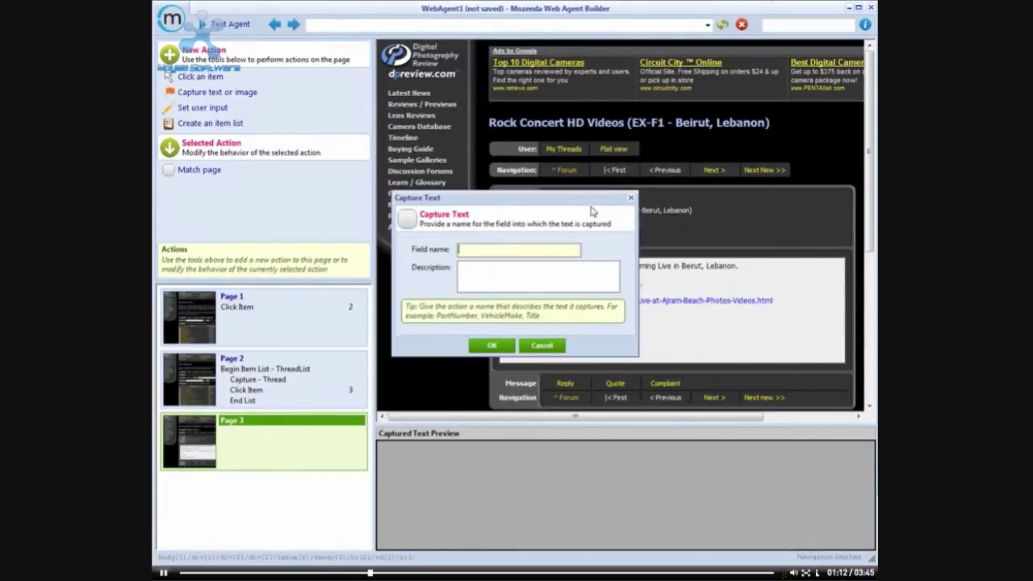
pyautogui.write('ForumName')
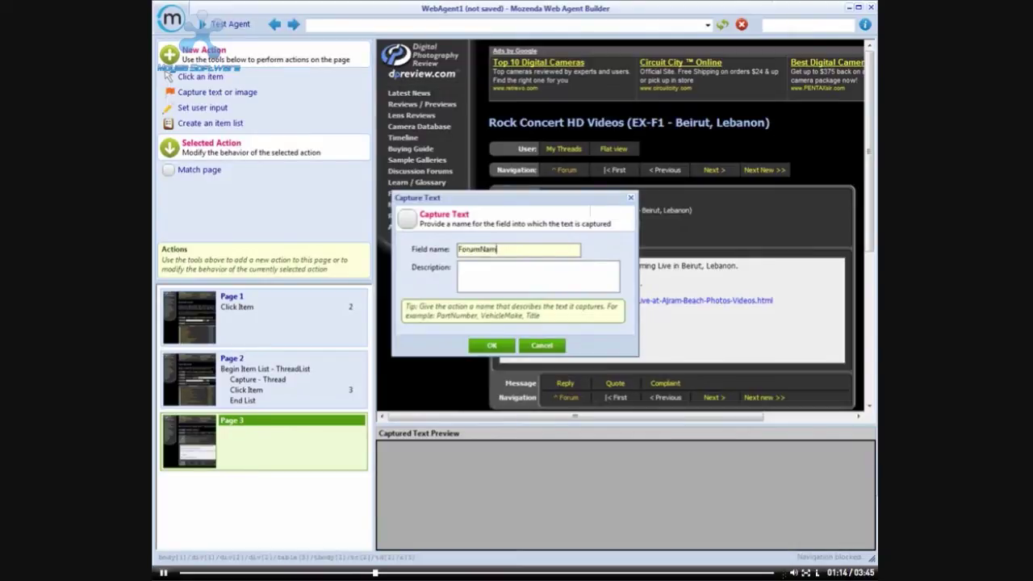
pyautogui.press('Return')
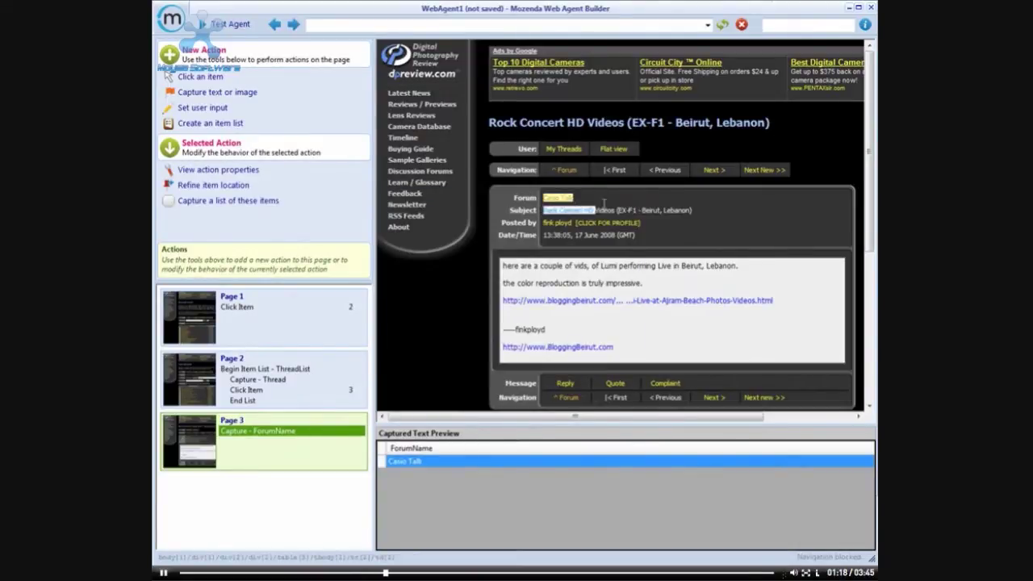
# - Capture the thread's subject line as the ThreadSubject field
pyautogui.click(695, 207)
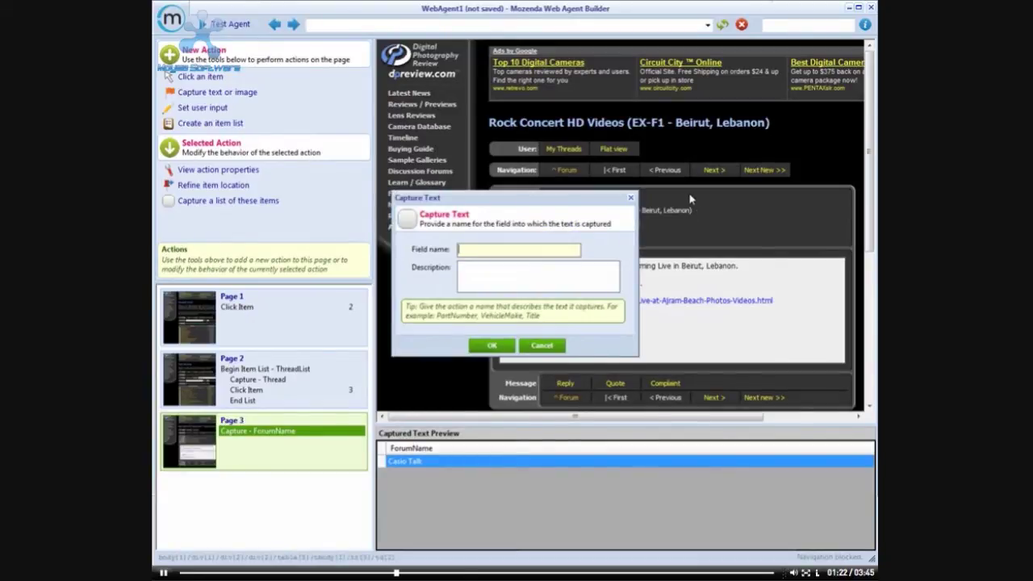
pyautogui.write('ThreadSubject')
pyautogui.press('Return')
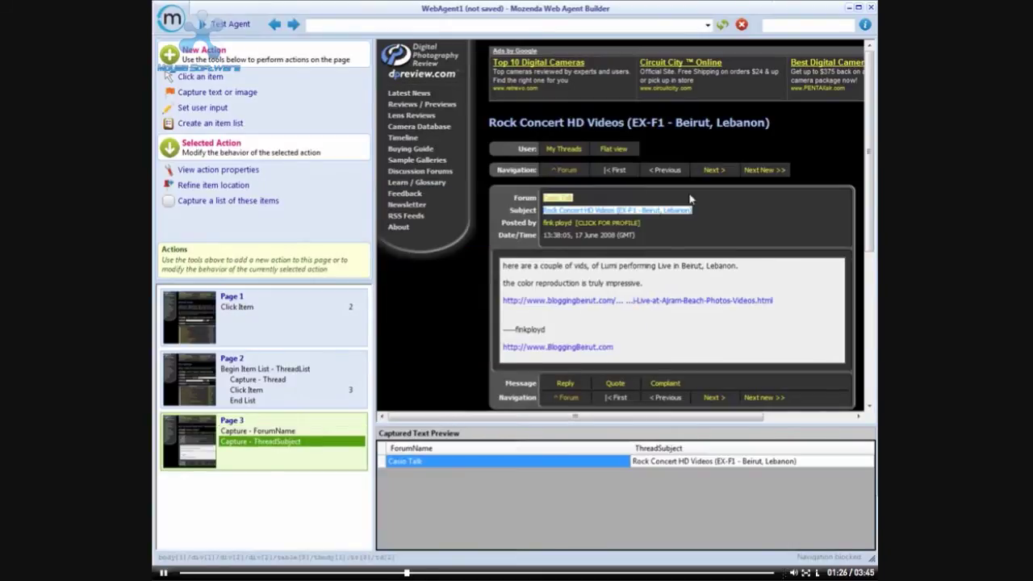
pyautogui.click(636, 227)
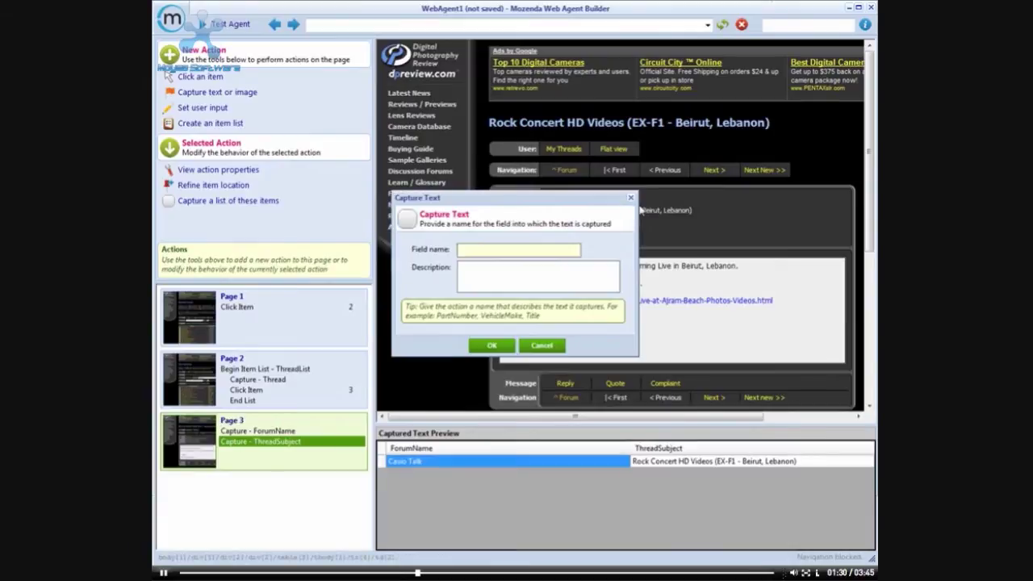
# - Capture the poster as the User field, refined to keep only the poster's name
pyautogui.write('User')
pyautogui.press('Return')
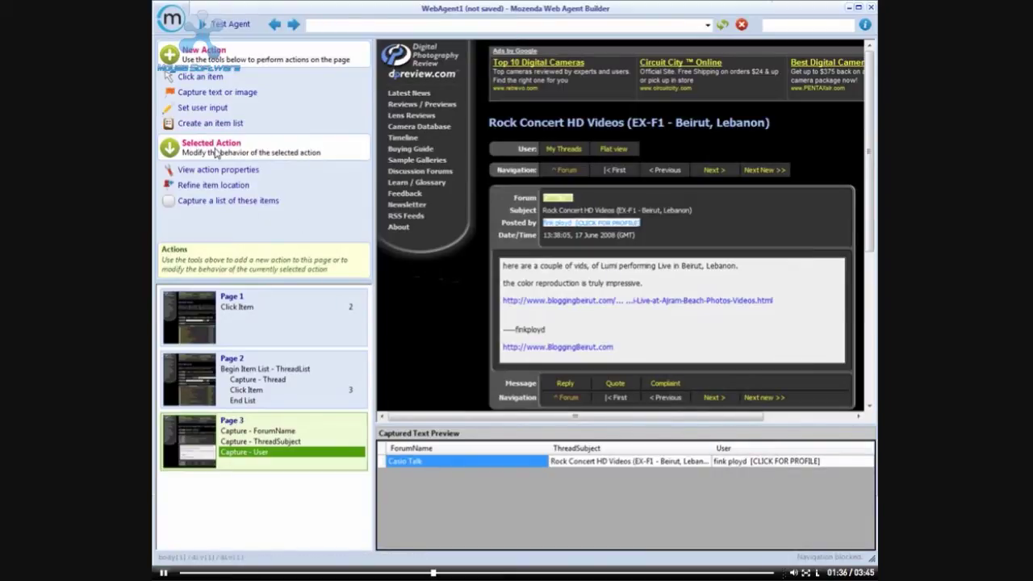
pyautogui.rightClick(247, 453)
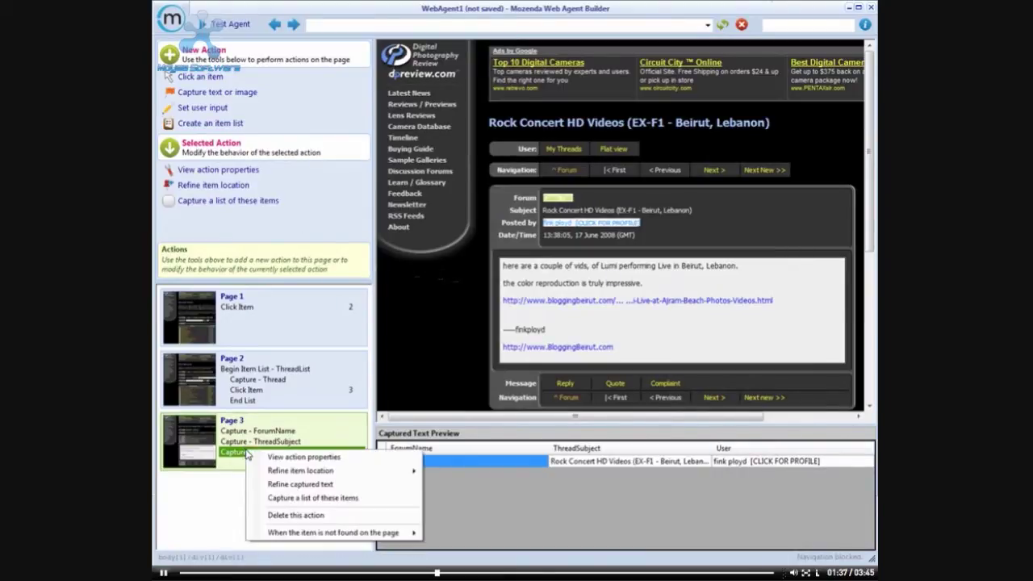
pyautogui.click(300, 485)
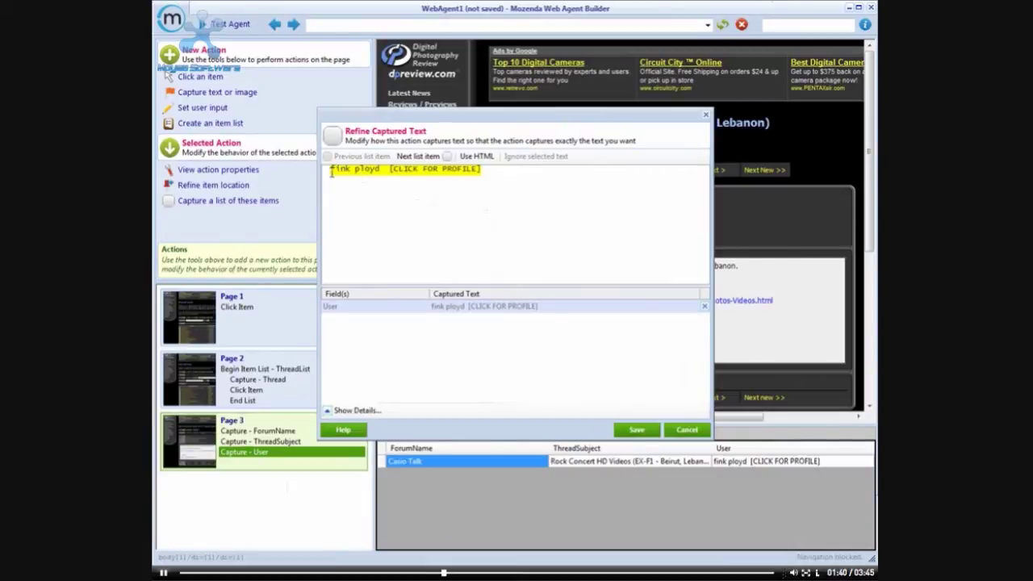
pyautogui.moveTo(333, 169); pyautogui.dragTo(379, 170)
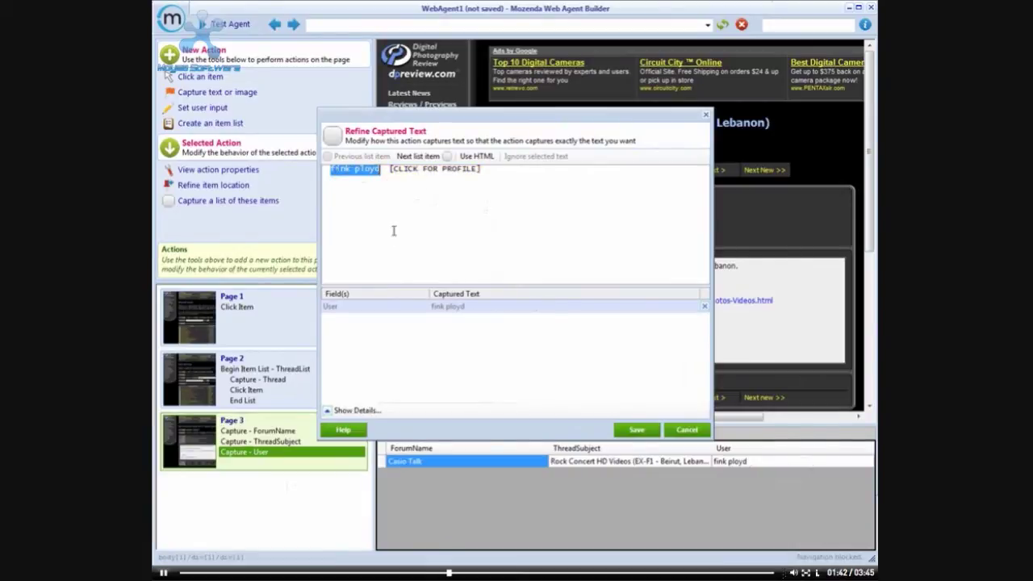
pyautogui.click(637, 429)
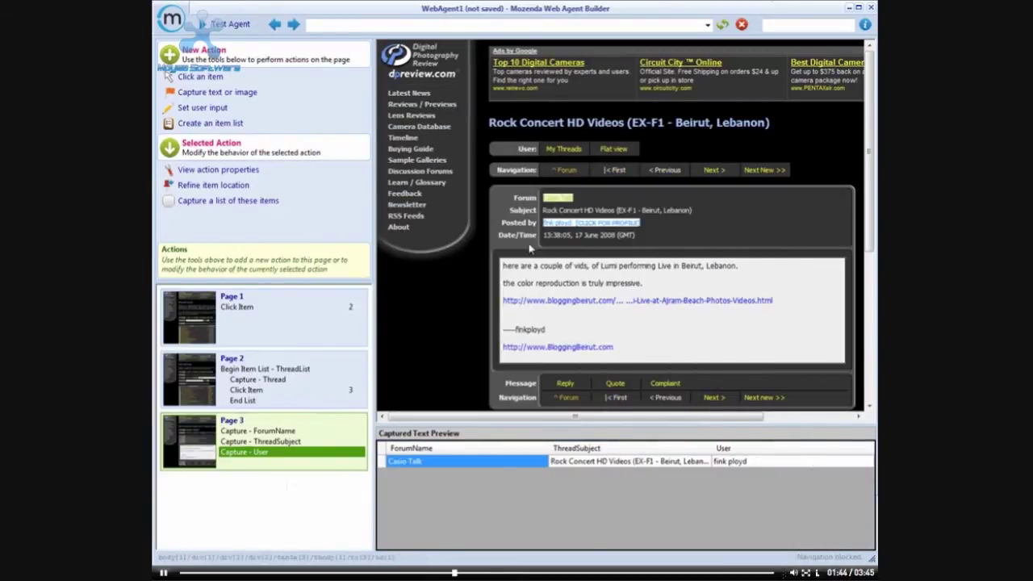
pyautogui.click(636, 237)
# - Capture the post Date and refine it to '17 June 2008', dropping the time and GMT
pyautogui.write('Date')
pyautogui.press('Return')
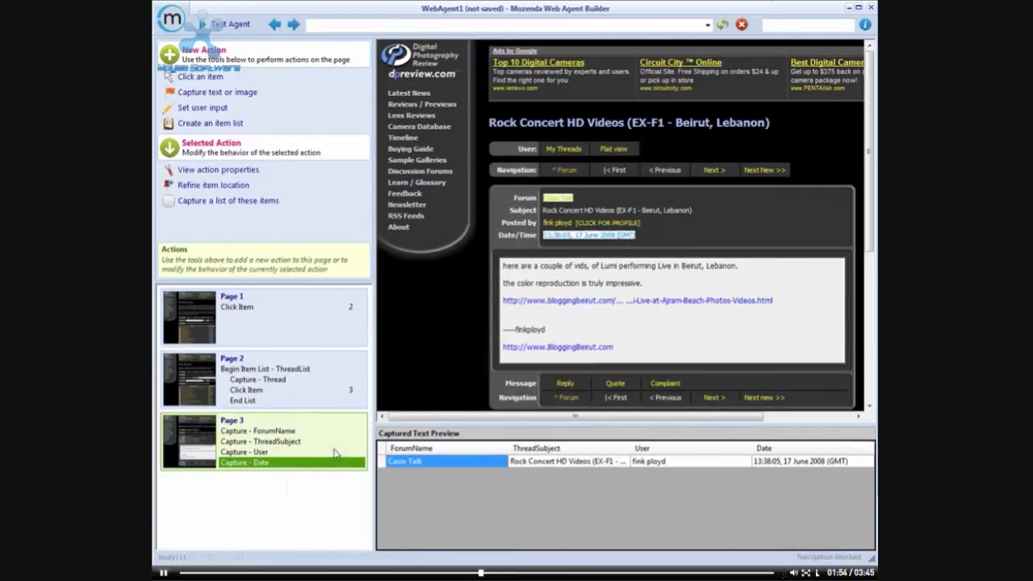
pyautogui.rightClick(244, 467)
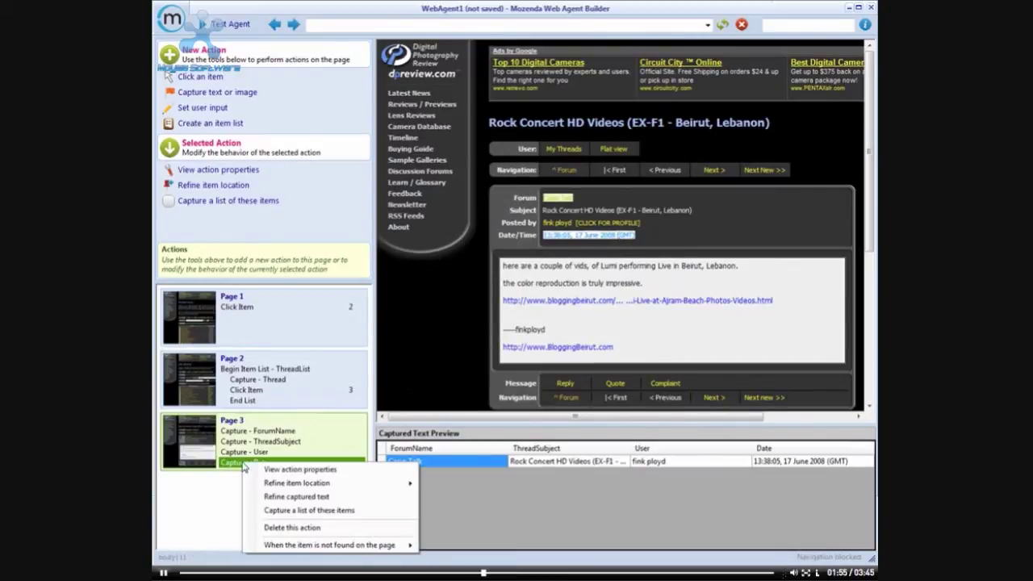
pyautogui.click(284, 499)
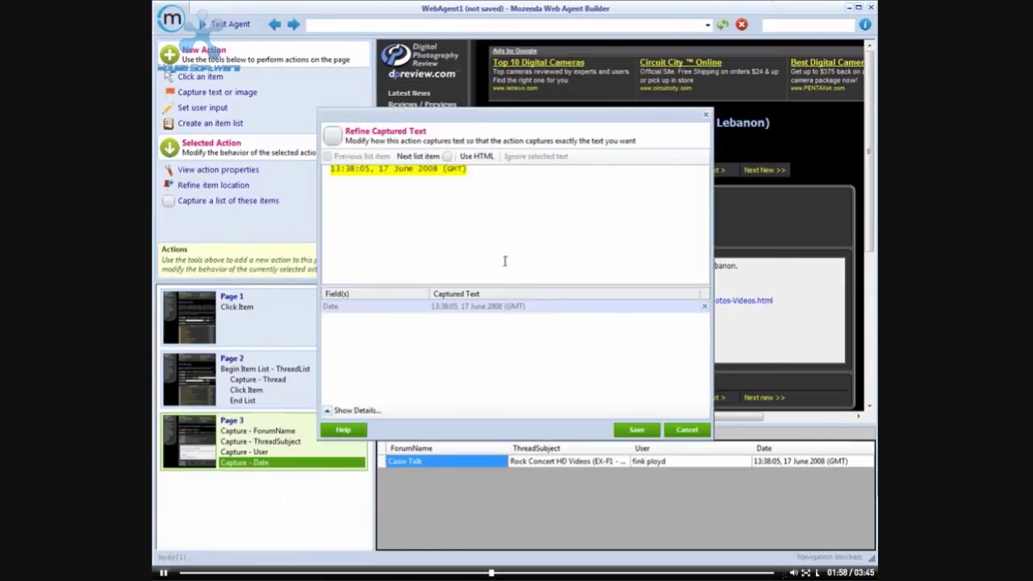
pyautogui.moveTo(379, 169); pyautogui.dragTo(431, 168)
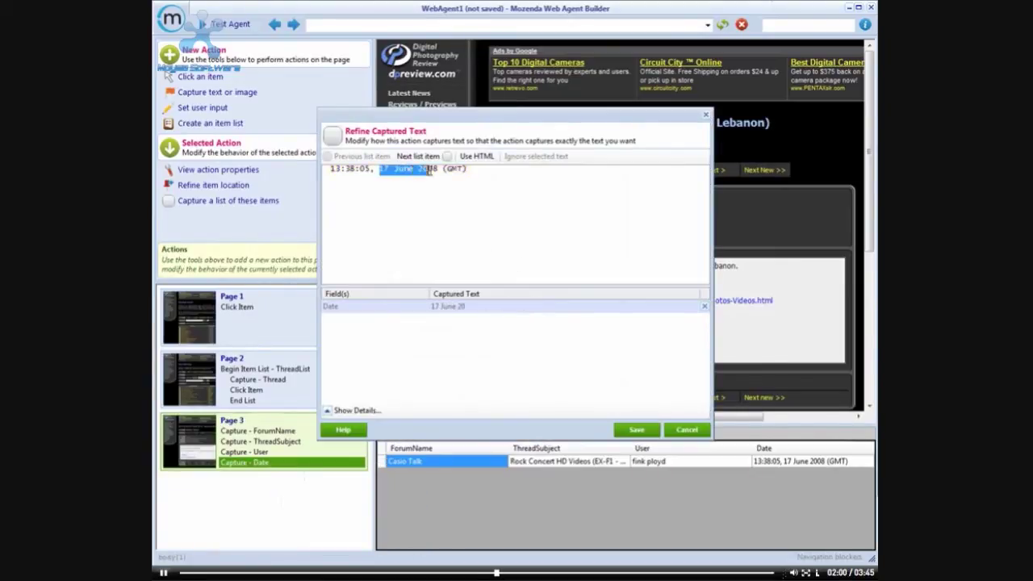
pyautogui.click(637, 430)
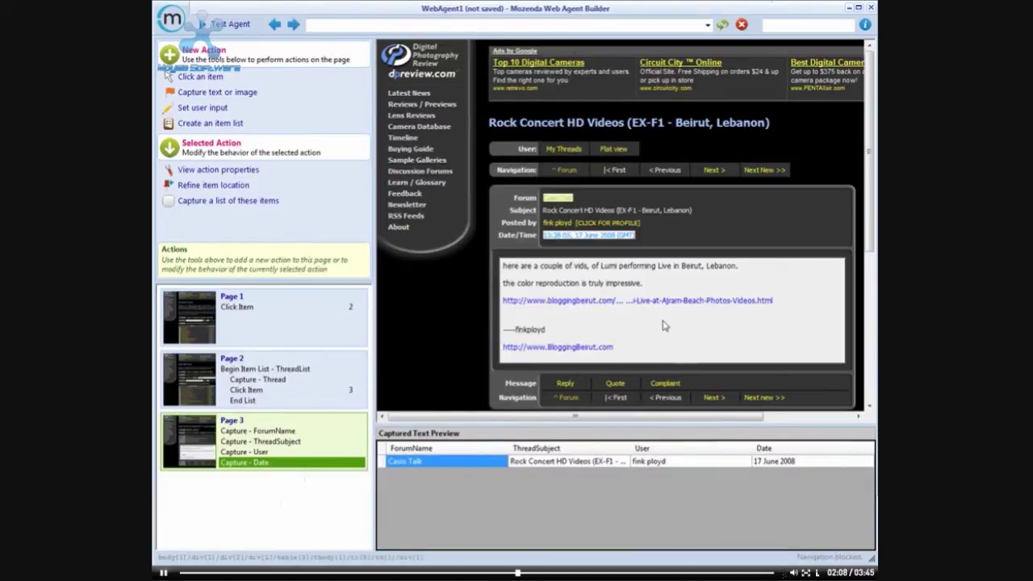
# - Capture the post body text as the Content field
pyautogui.click(207, 92)
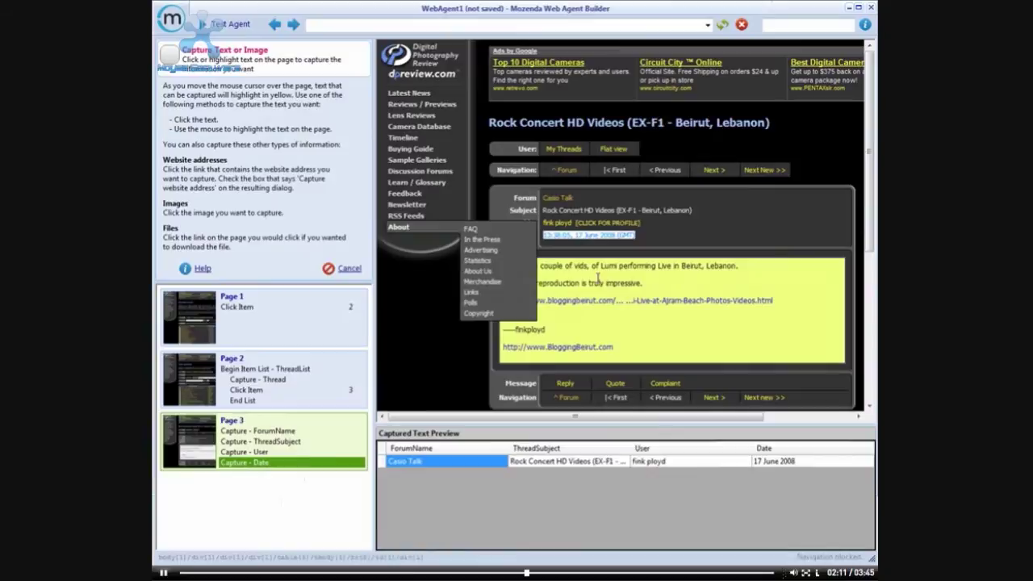
pyautogui.click(664, 328)
pyautogui.write('Content')
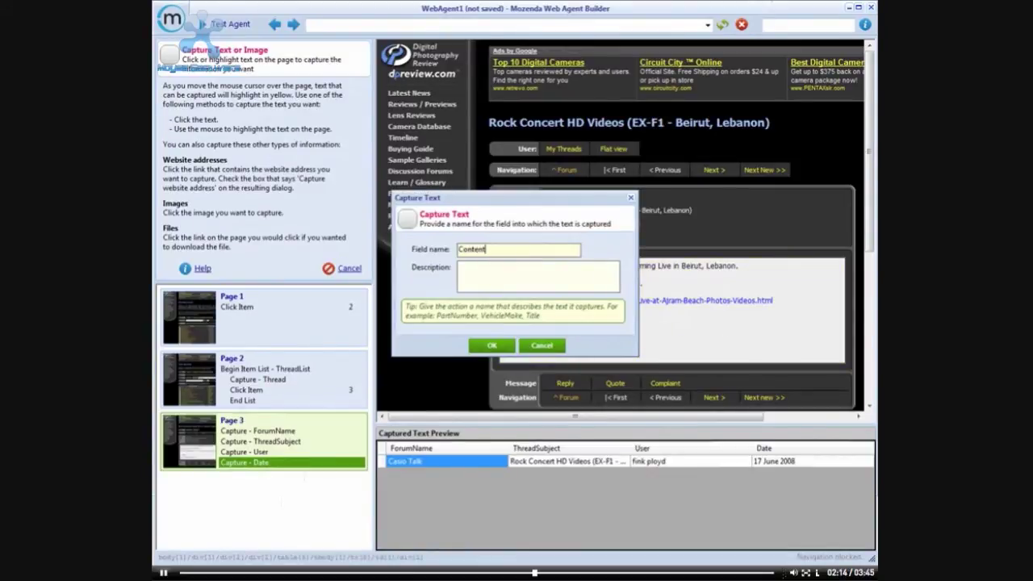
pyautogui.press('Return')
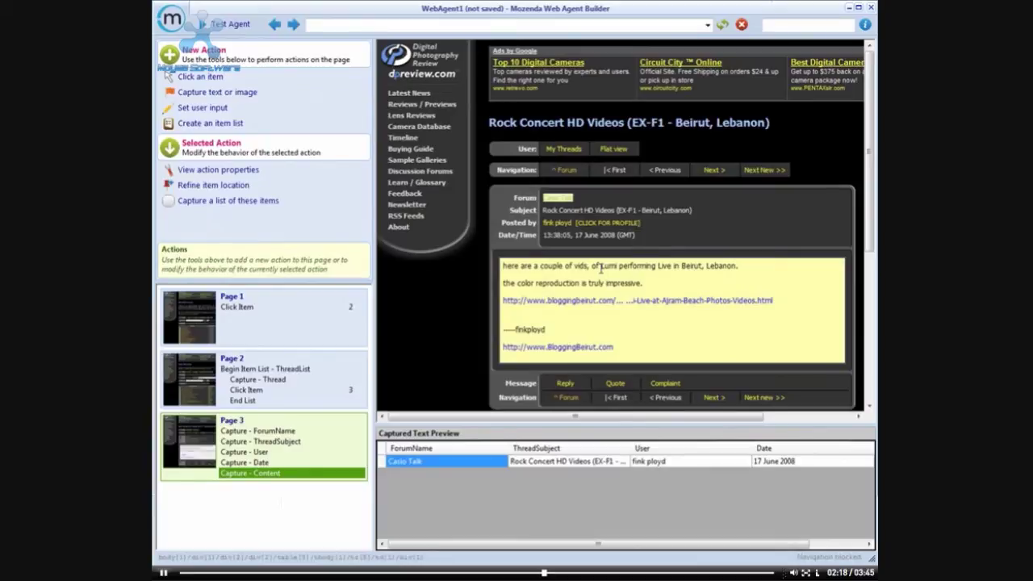
# - Save the agent as PhotoForum, logging in with the account password, into a new PhotoForum repository
pyautogui.click(173, 20)
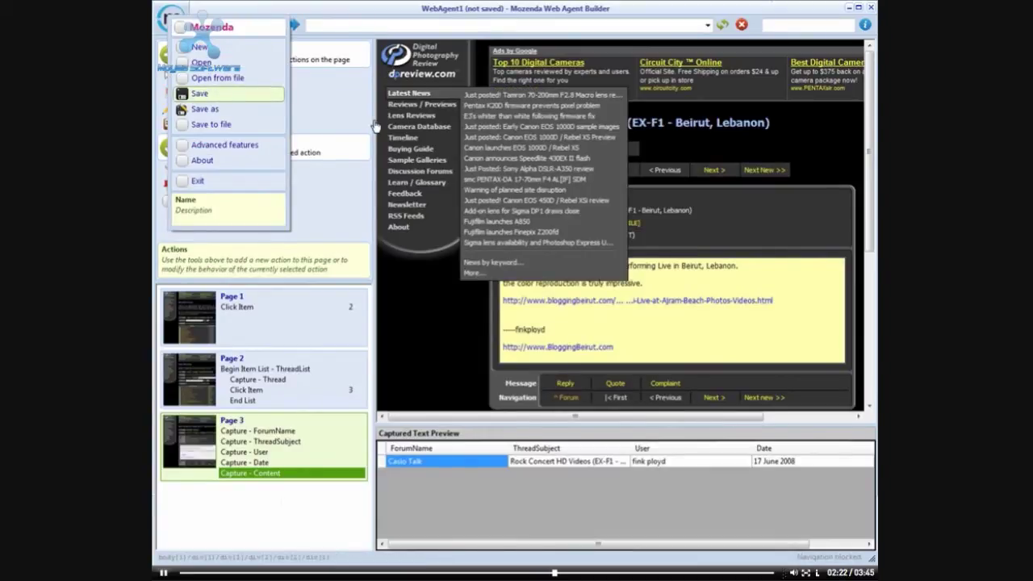
pyautogui.press('Return')
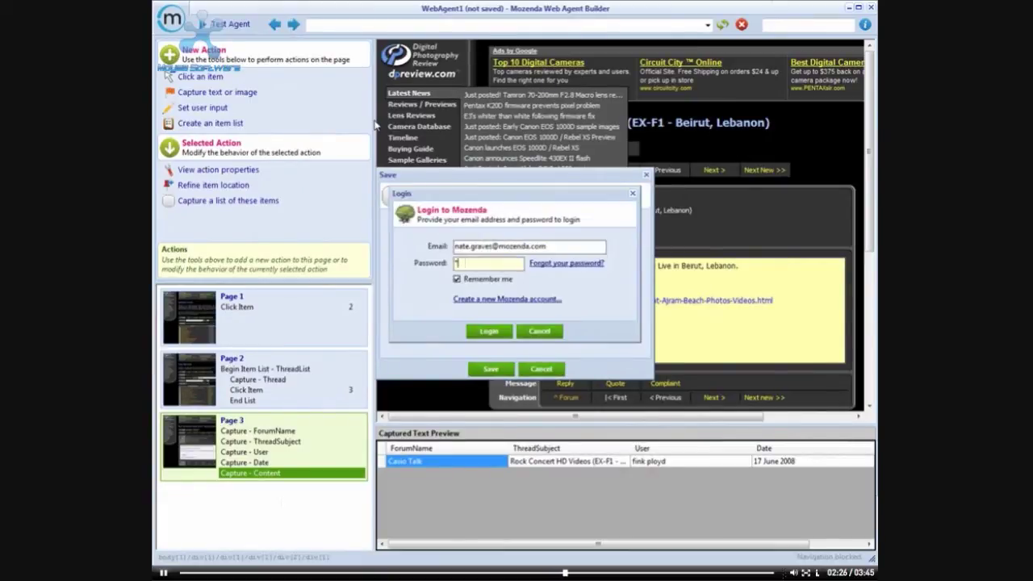
pyautogui.write('******')
pyautogui.press('Return')
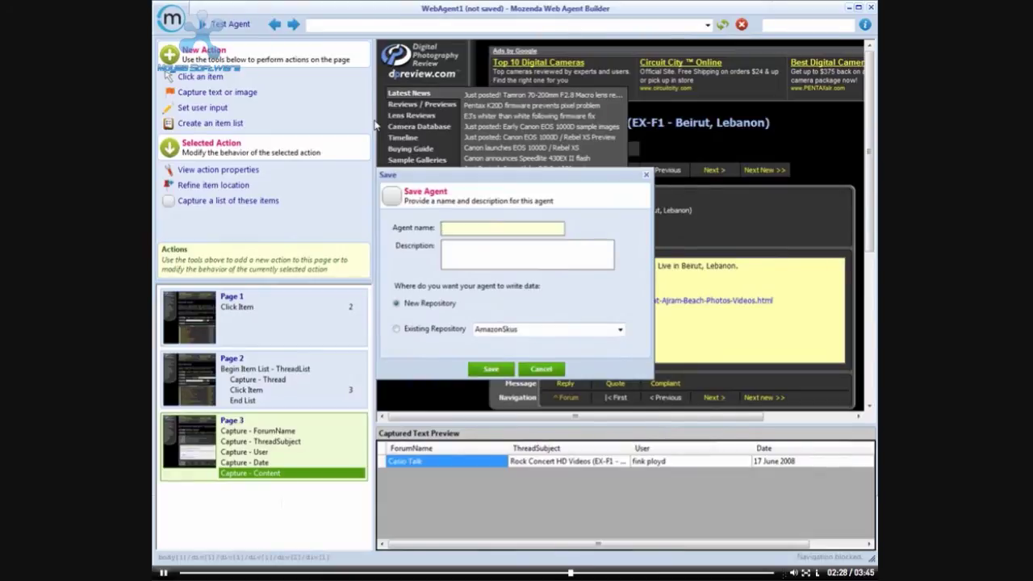
pyautogui.write('PhotoForum')
pyautogui.click(488, 369)
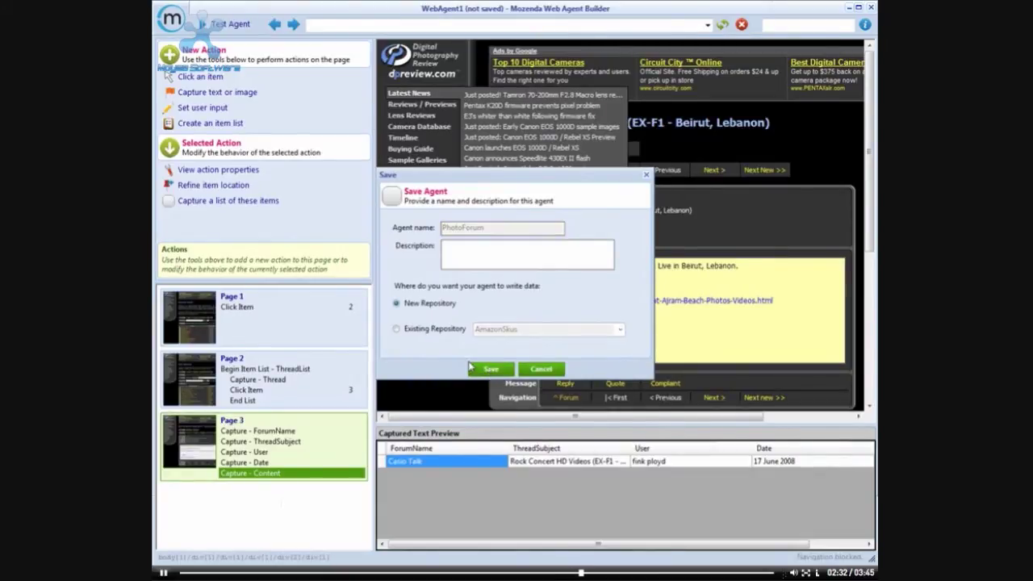
pyautogui.click(485, 410)
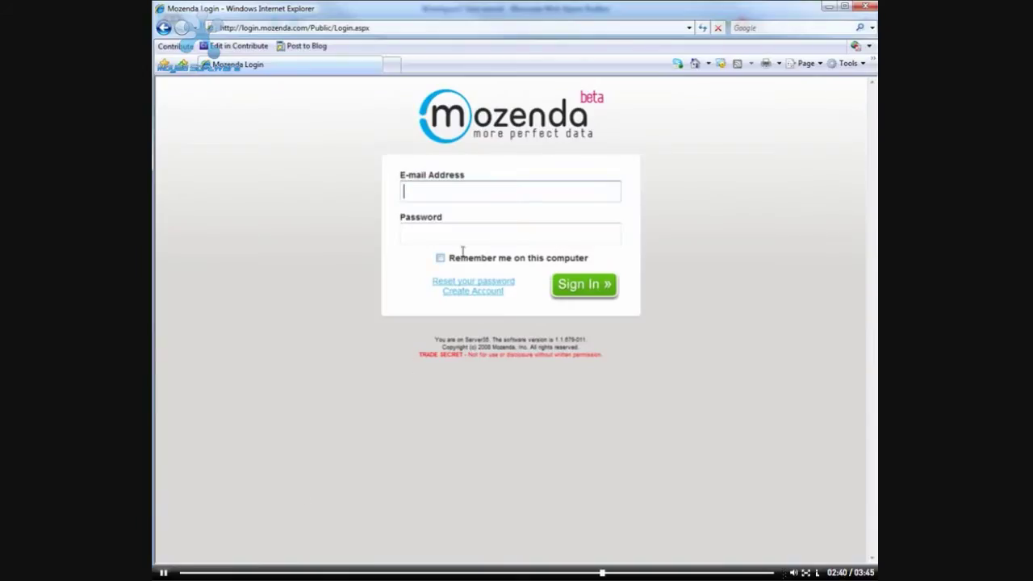
# - Sign in to the Mozenda web console with the account e-mail and password
pyautogui.write('nate')
pyautogui.press('Down')
pyautogui.press('Tab')
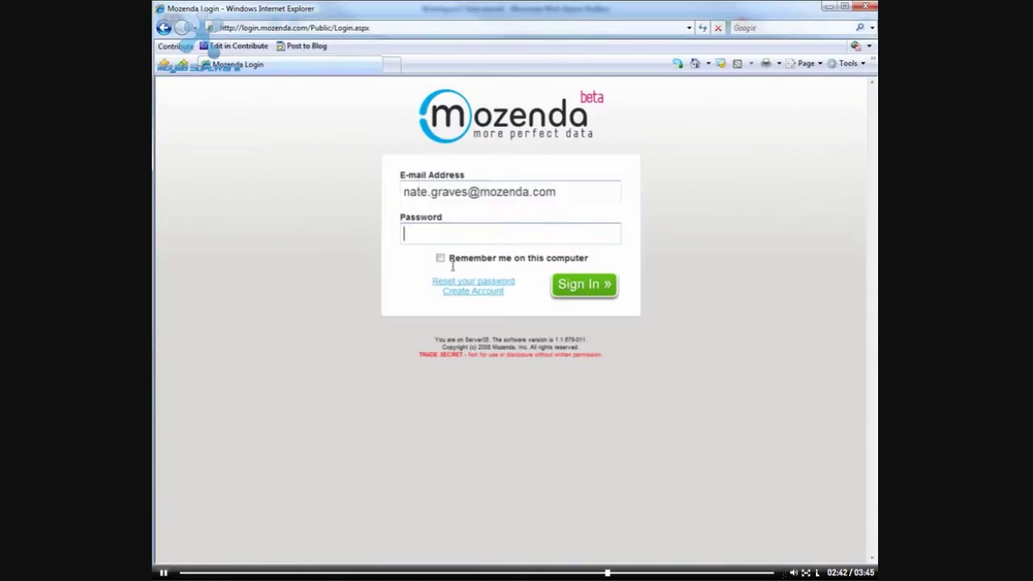
pyautogui.write('*******')
pyautogui.press('Return')
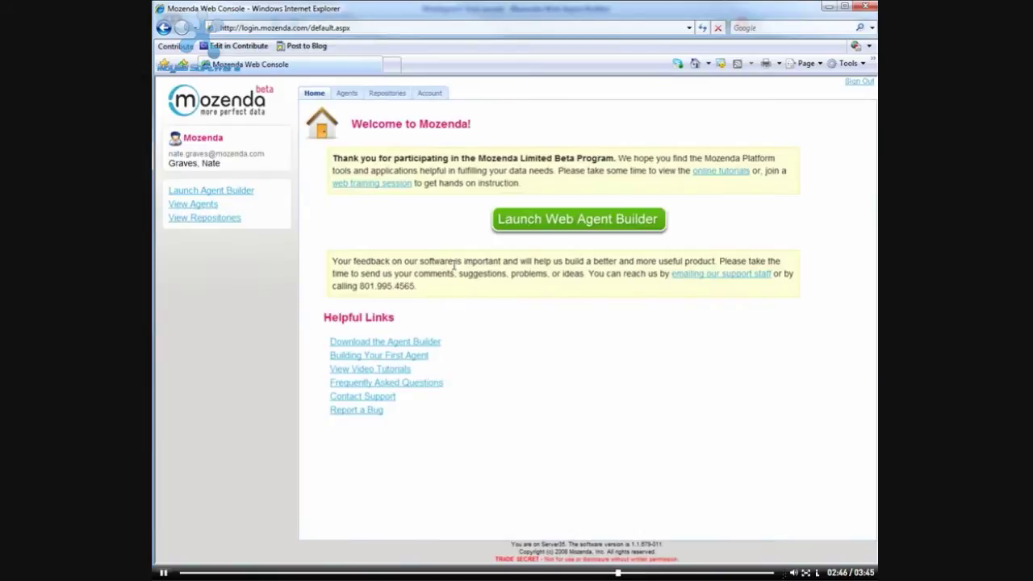
# - Run the PhotoForum agent now from the Agents list
pyautogui.click(346, 95)
pyautogui.click(334, 279)
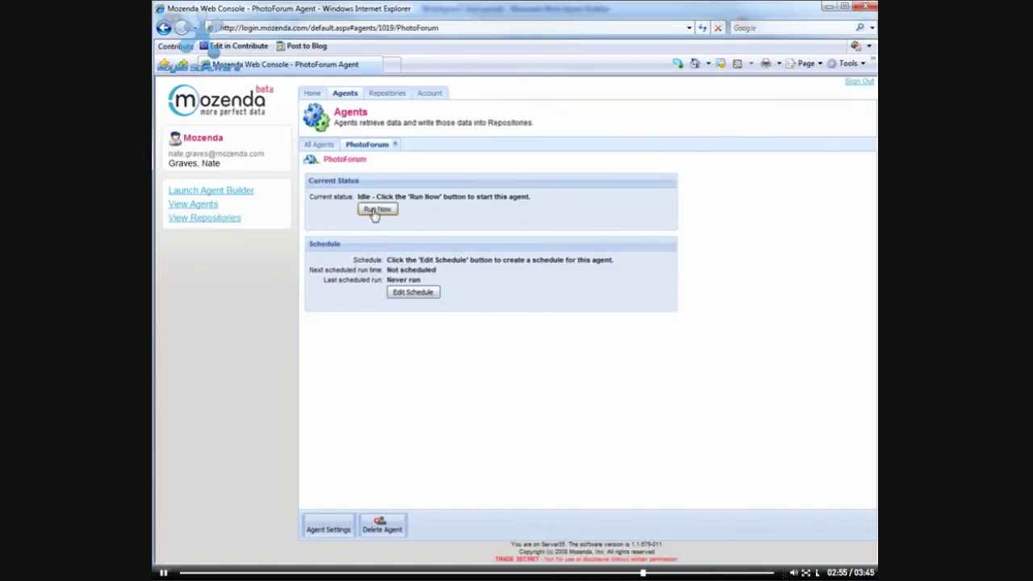
pyautogui.click(376, 209)
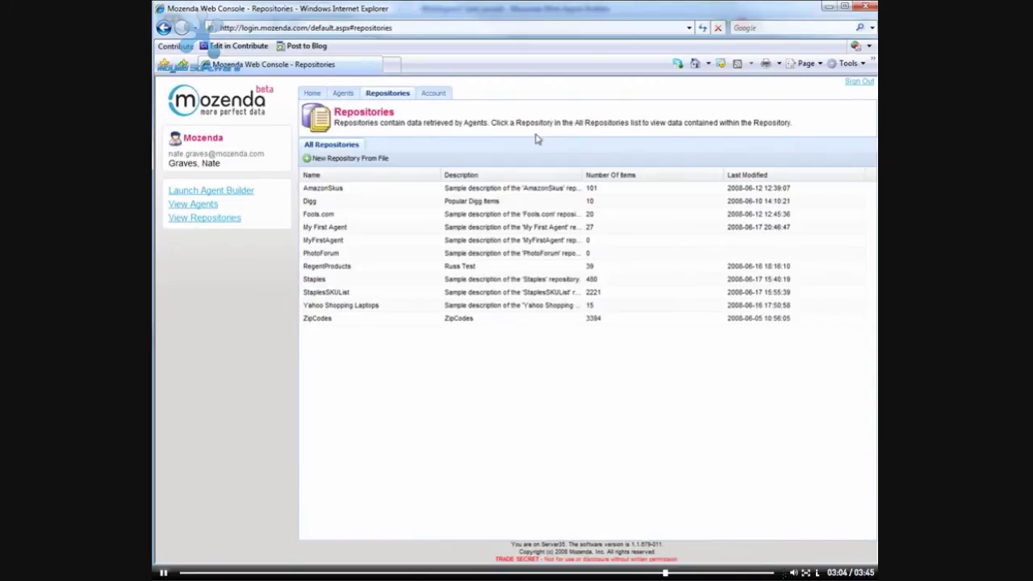
# - Open the PhotoForum repository and reload it until the 25 scraped Casio Talk threads appear
pyautogui.click(354, 255)
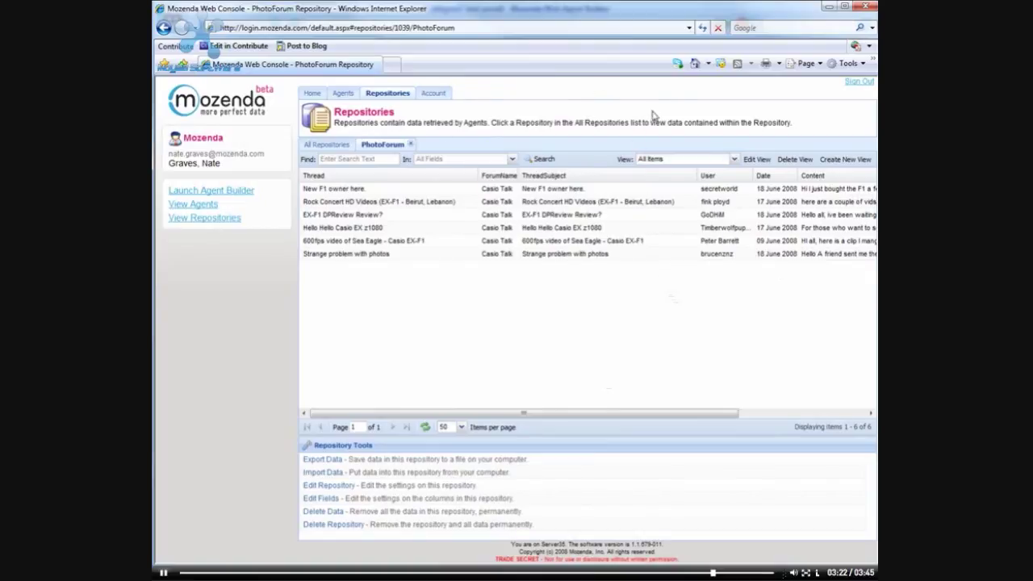
pyautogui.click(703, 28)
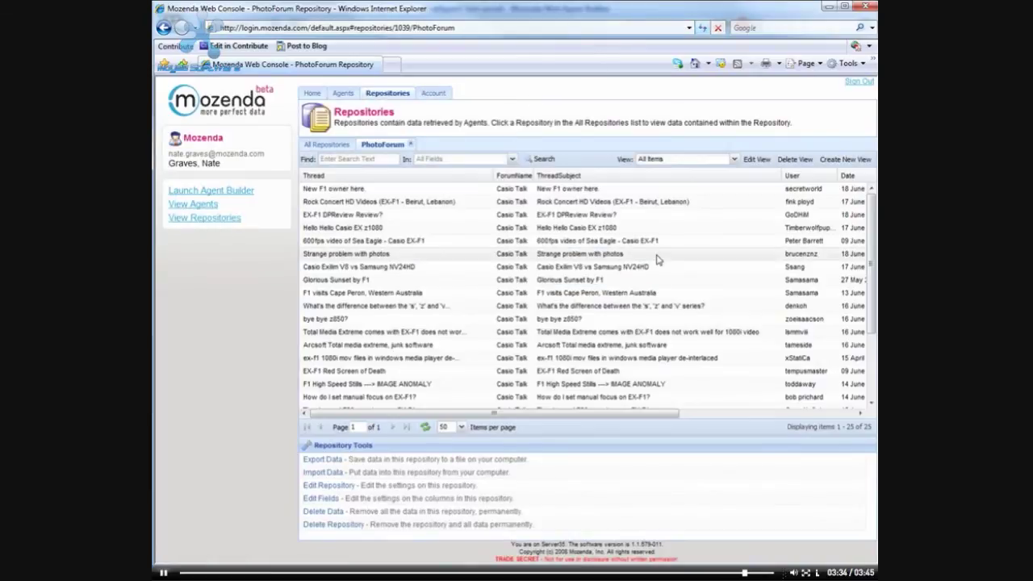
pyautogui.moveTo(869, 226)
pyautogui.mouseDown()
pyautogui.moveTo(874, 339)
pyautogui.moveTo(872, 206)
pyautogui.mouseUp()
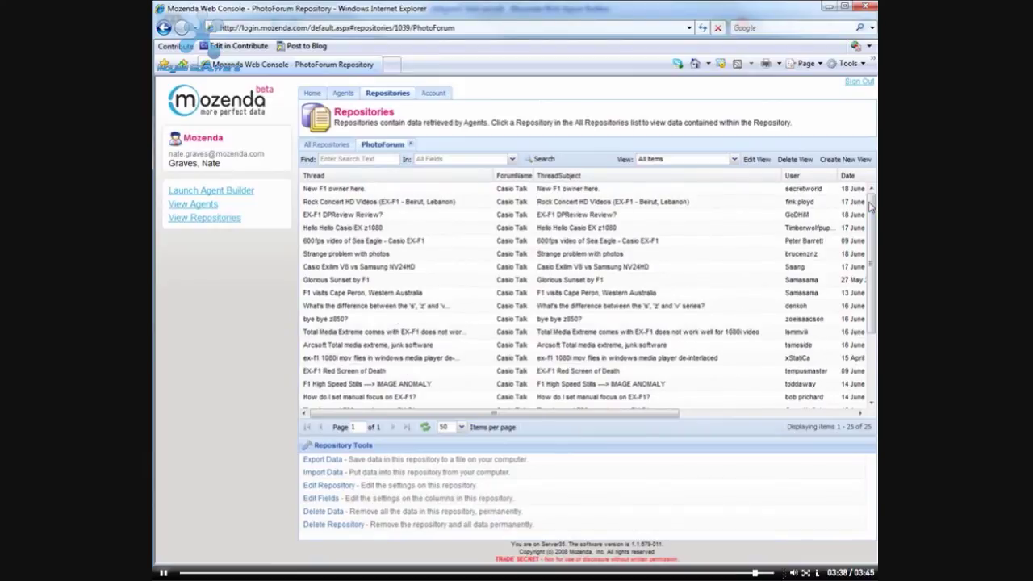